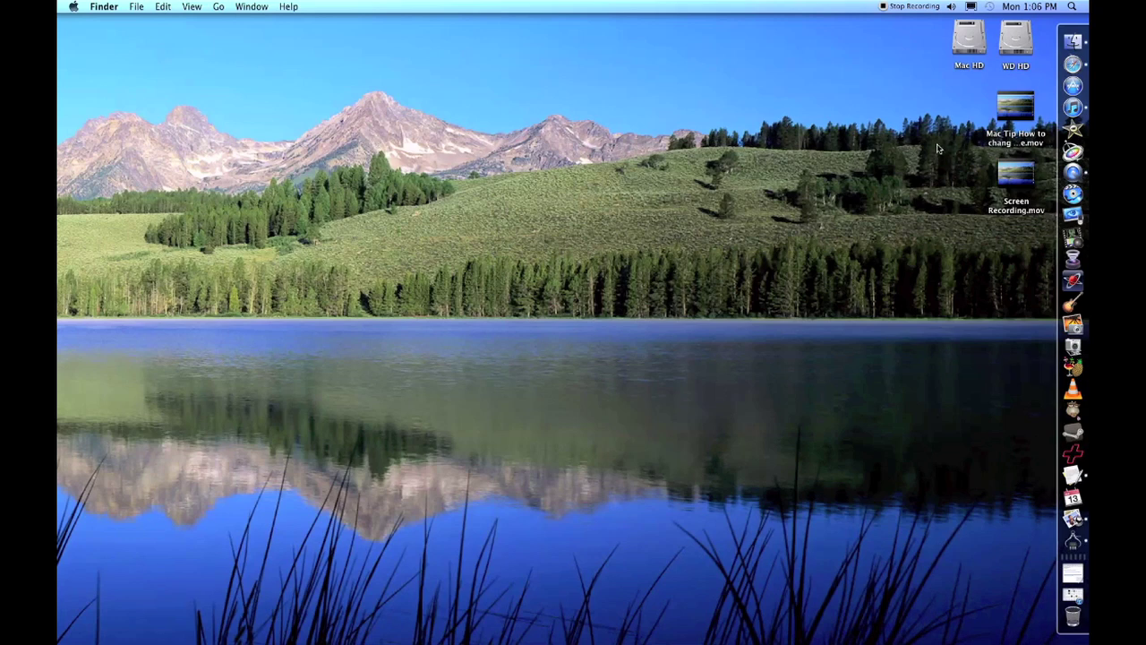
Step: Switch to iTunes and open the Kutless album "To Know That You're Alive" from the music library
left_click(1073, 109)
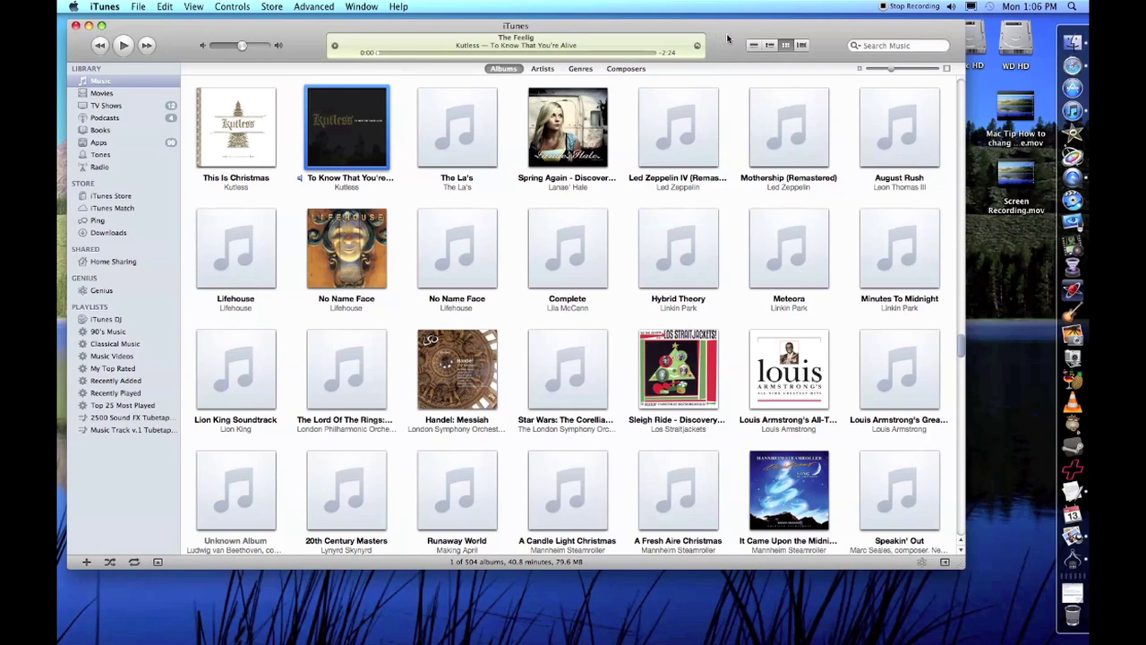
mouse_move(380, 117)
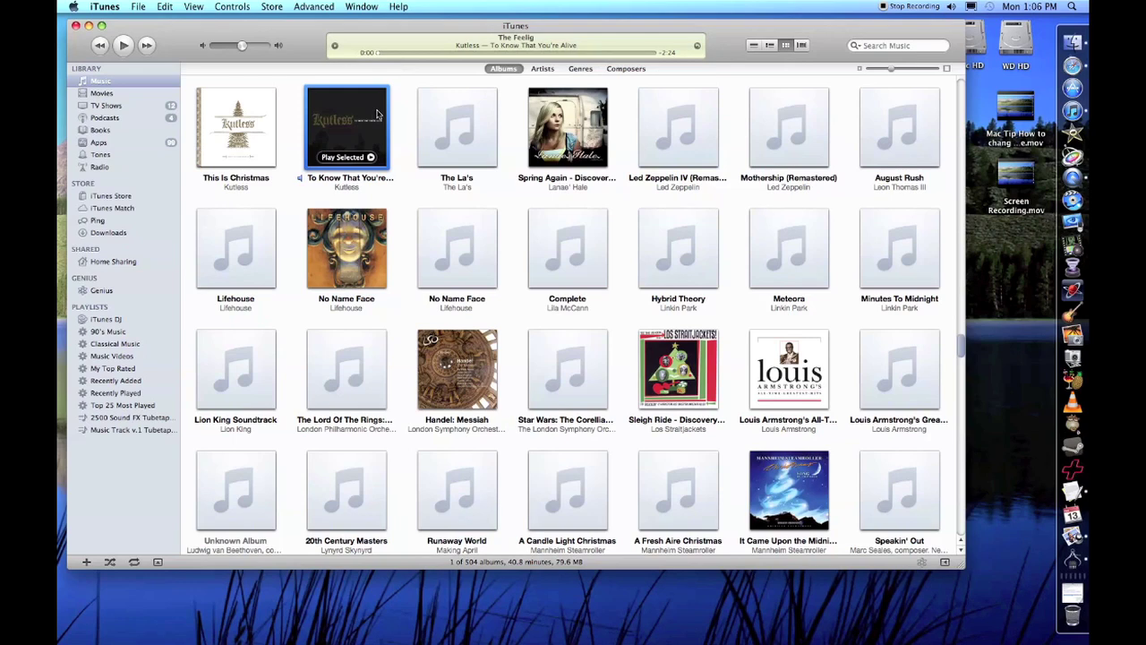
double_click(376, 116)
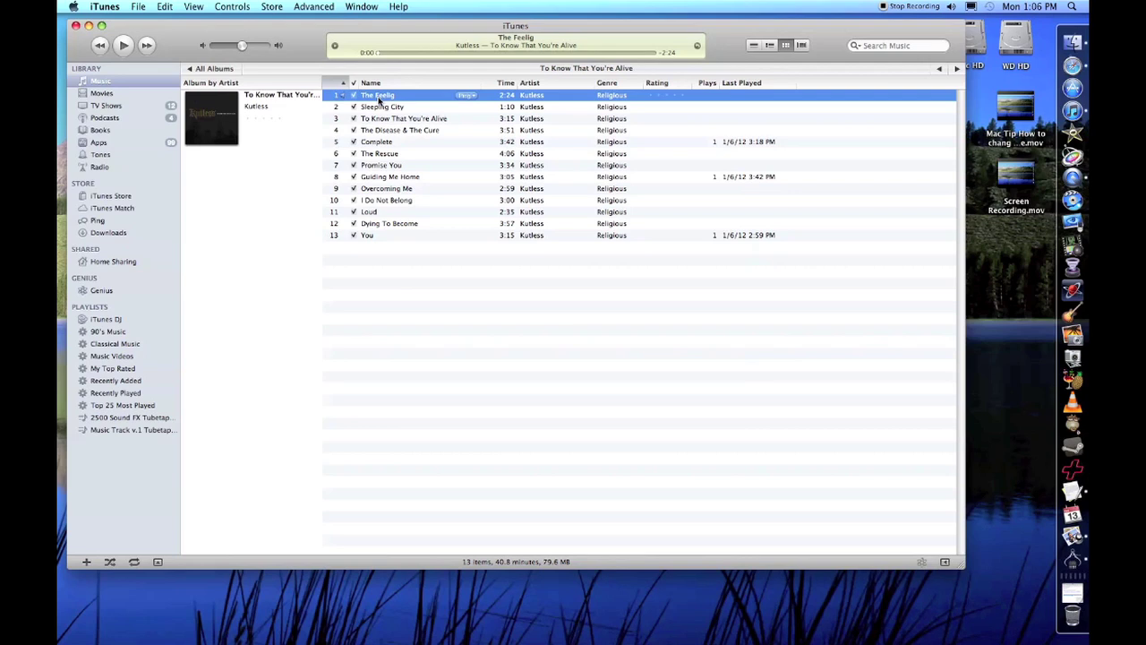
Step: Play "The Feelig" and sample different passages, returning playback to the beginning of the song
double_click(378, 98)
left_click(124, 45)
left_click_drag(386, 56, 426, 57)
key("space")
key("space")
left_click_drag(436, 52, 370, 61)
Step: In the track info options of "The Feelig", enable a start time of 0:00 and set the stop time to 0:28
right_click(382, 96)
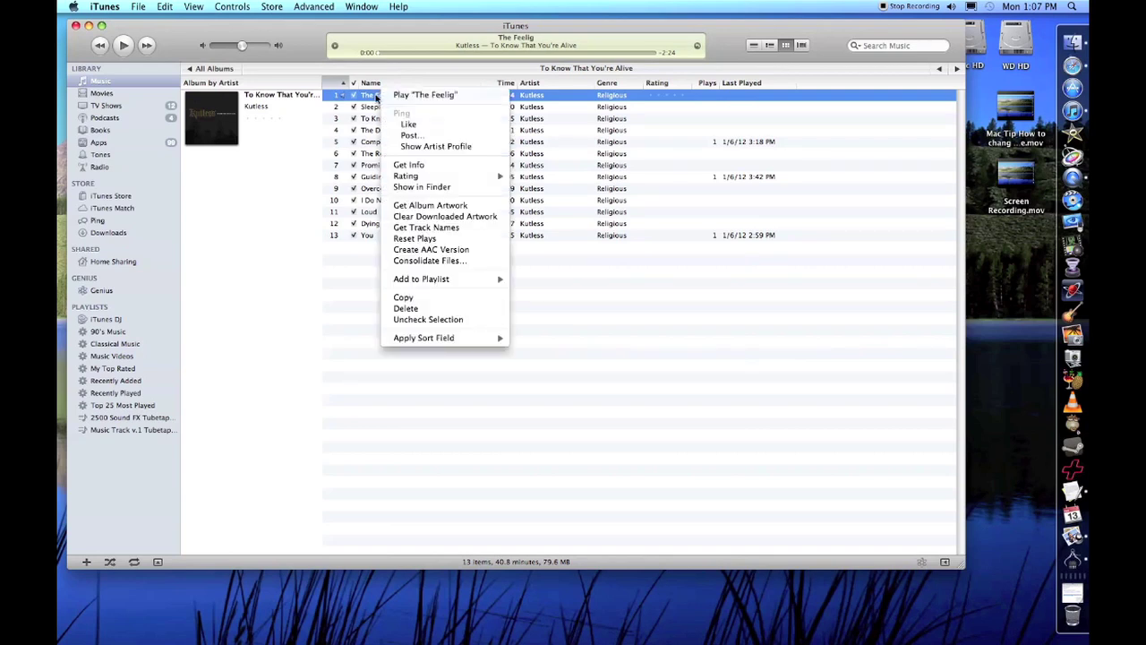
left_click(420, 166)
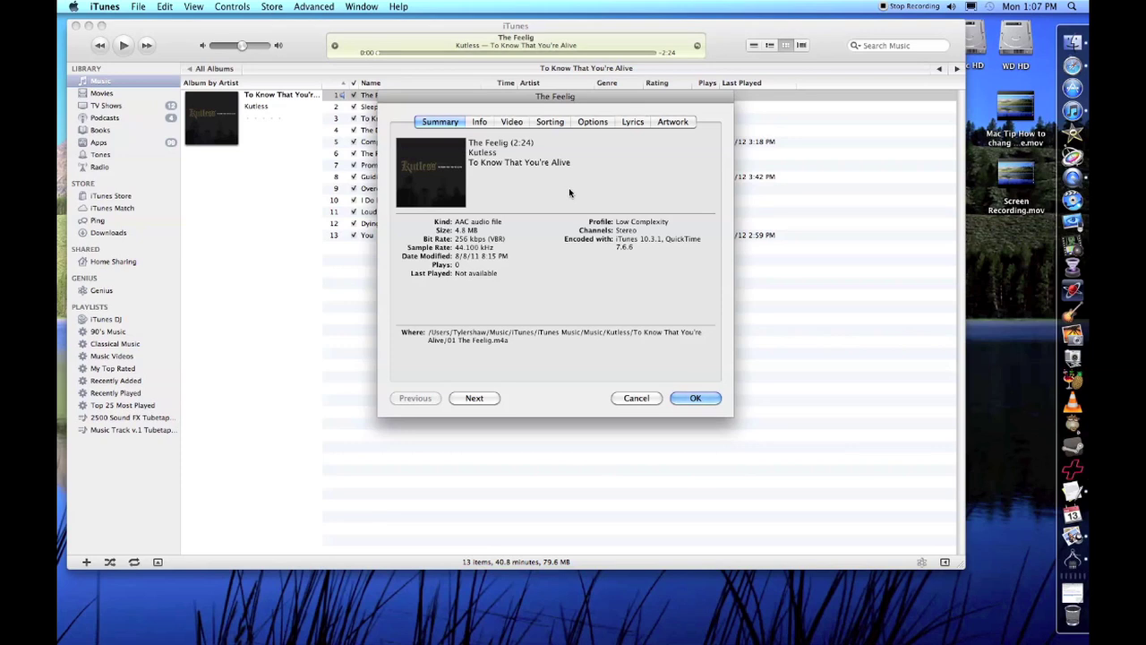
left_click(594, 122)
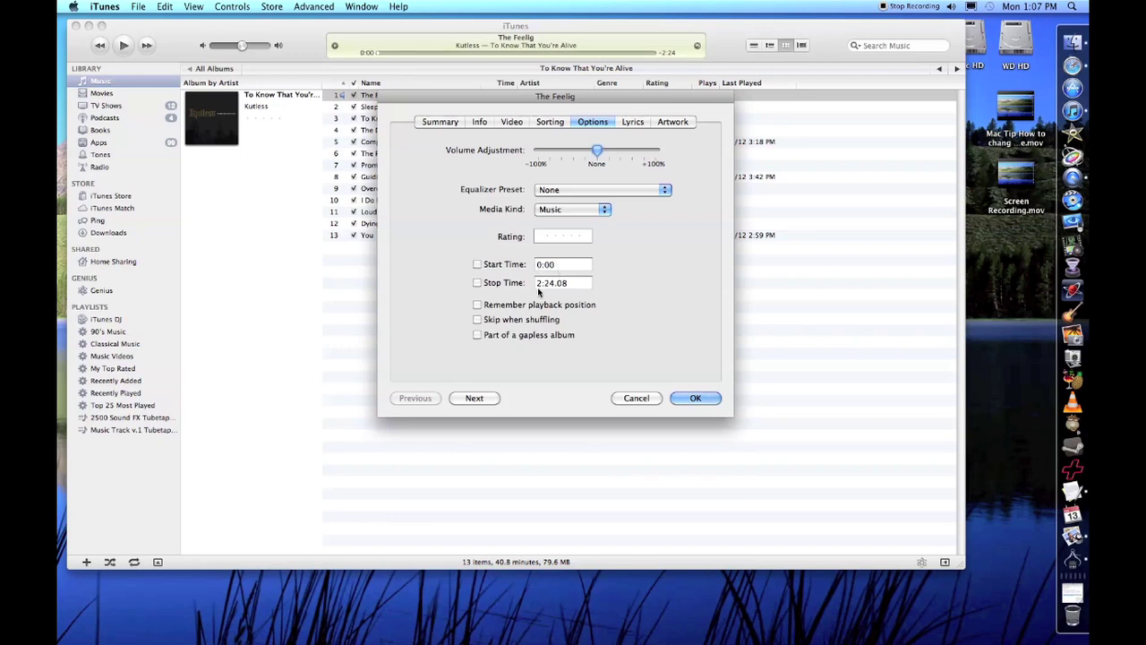
left_click(478, 264)
left_click(540, 283)
key("BackSpace")
type("0")
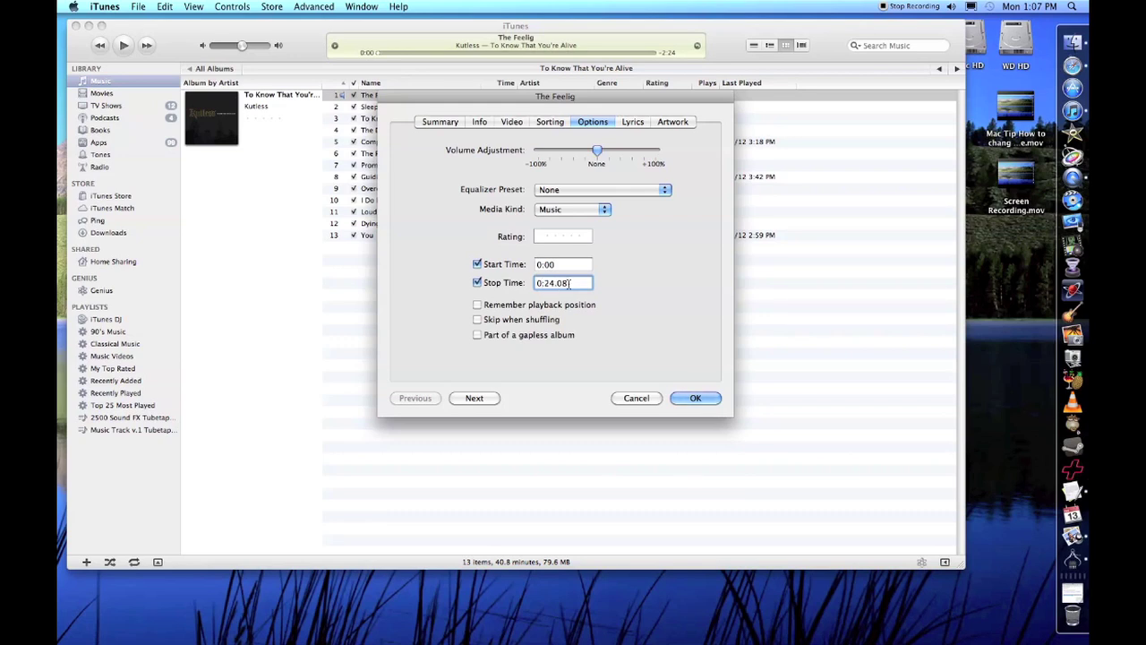
key("BackSpace")
key("BackSpace")
key("BackSpace")
key("BackSpace")
type("8")
left_click(695, 398)
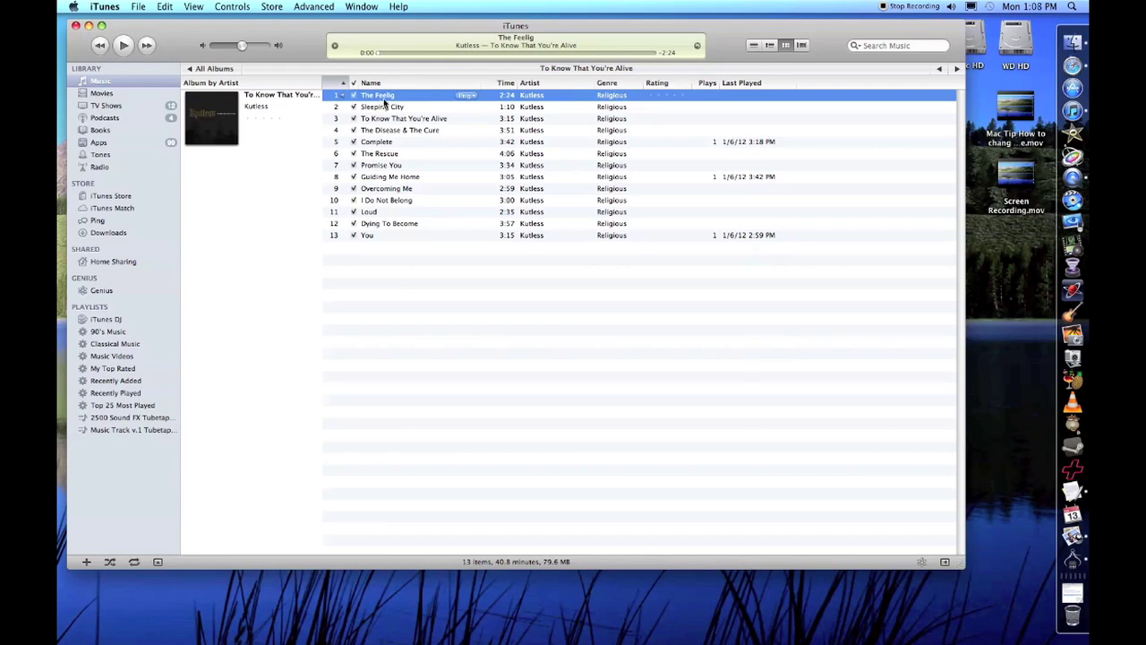
Step: Create an AAC version of "The Feelig" and show the shortened 0:28 copy in Finder
right_click(383, 96)
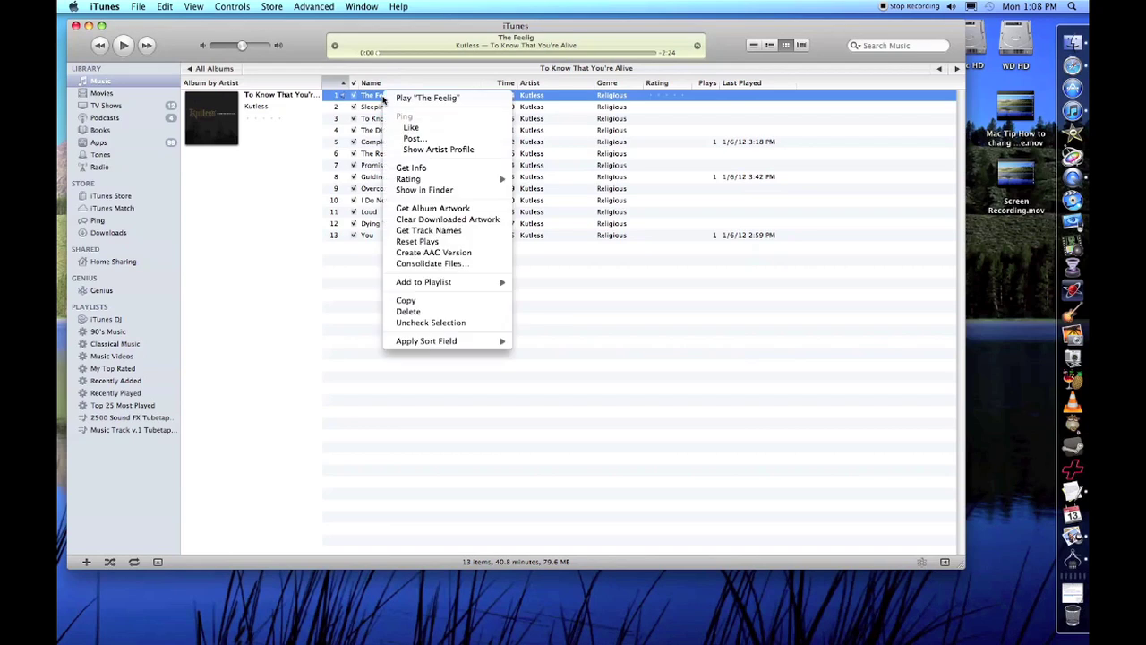
left_click(441, 256)
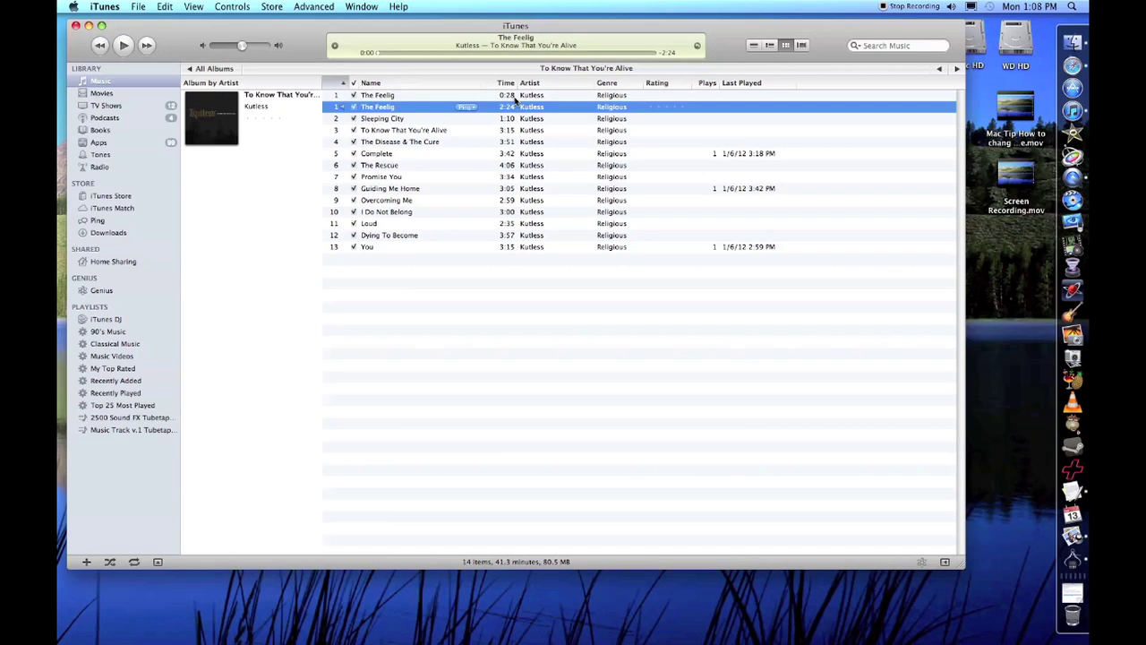
left_click(386, 96)
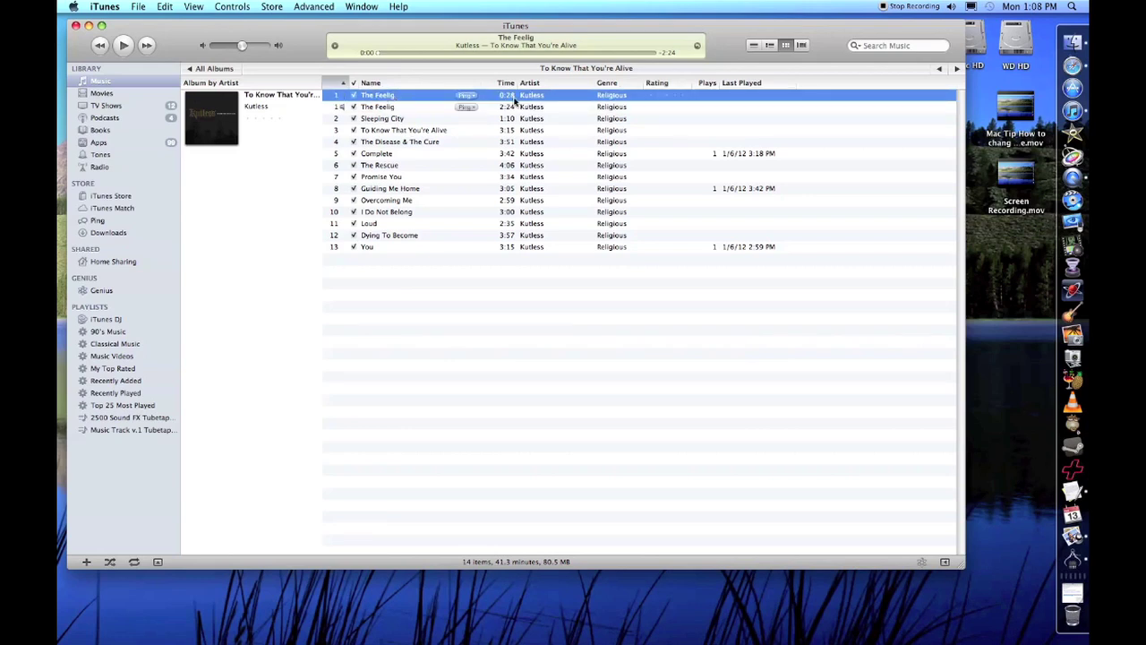
right_click(383, 96)
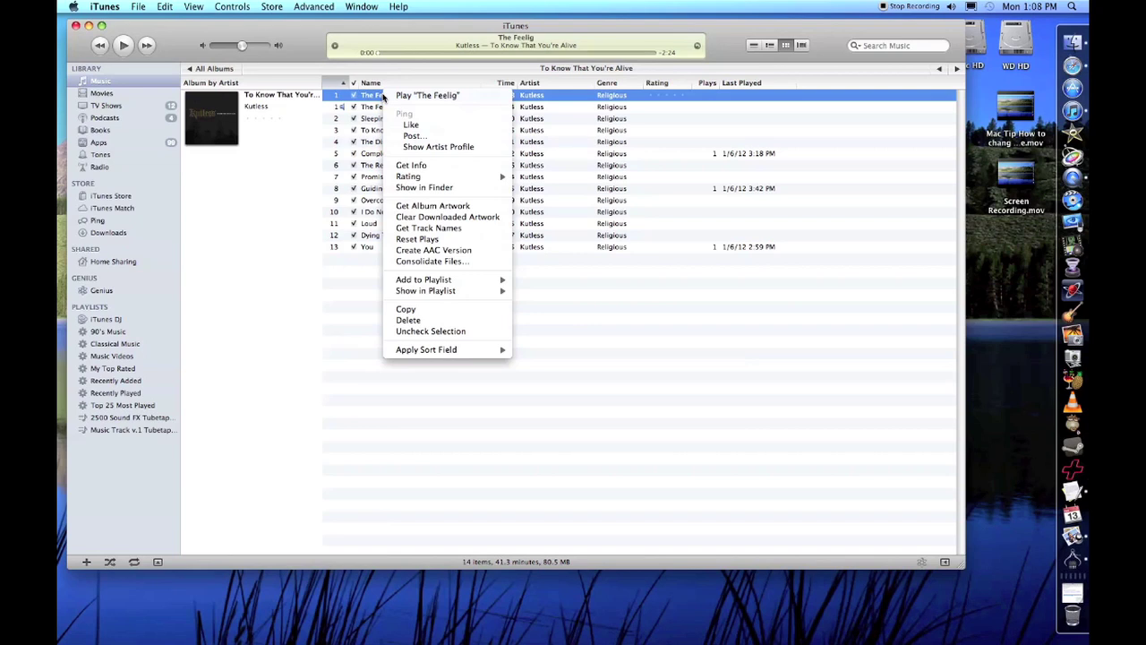
left_click(434, 188)
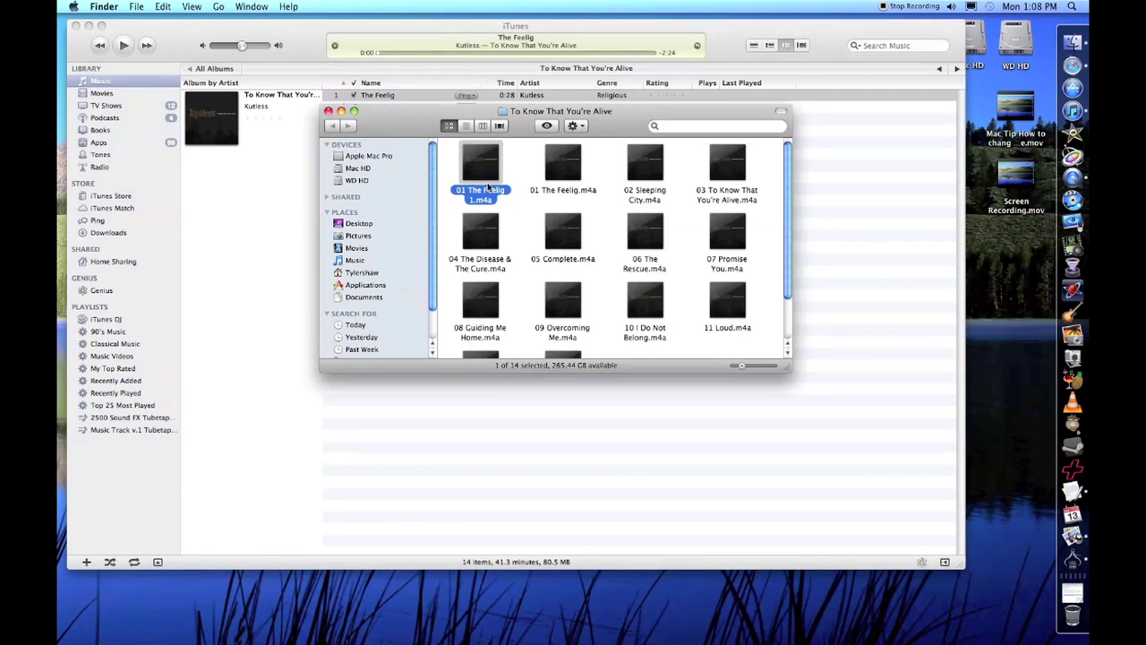
Step: Move the album folder window aside and look through the track files it contains
mouse_move(492, 179)
left_click(489, 198)
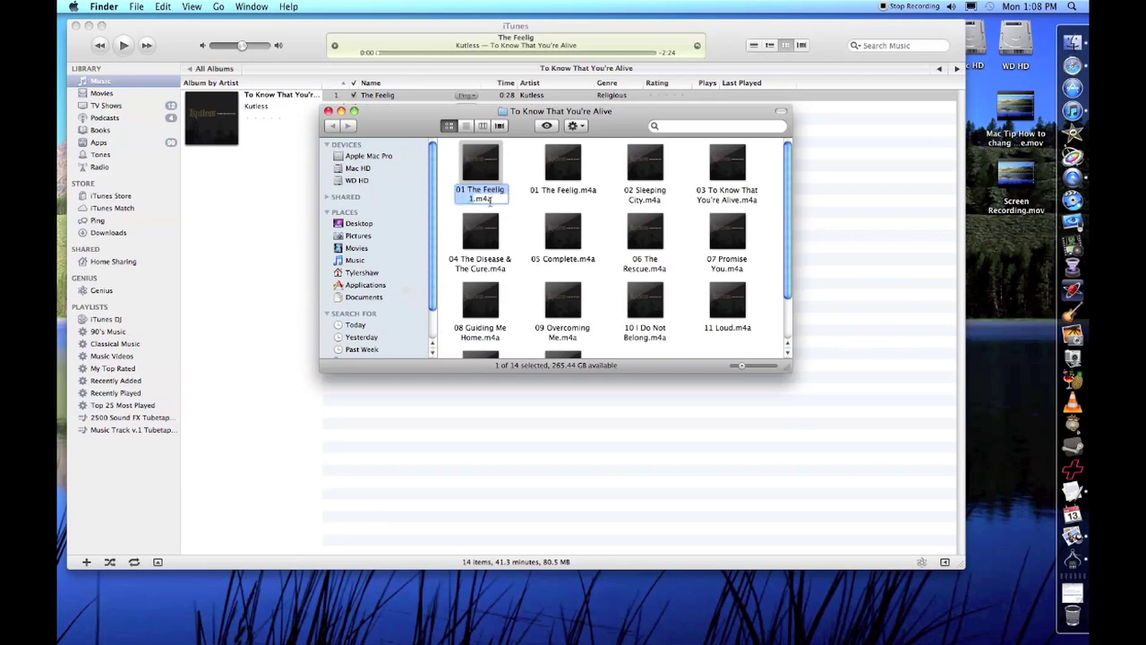
left_click_drag(512, 127, 420, 143)
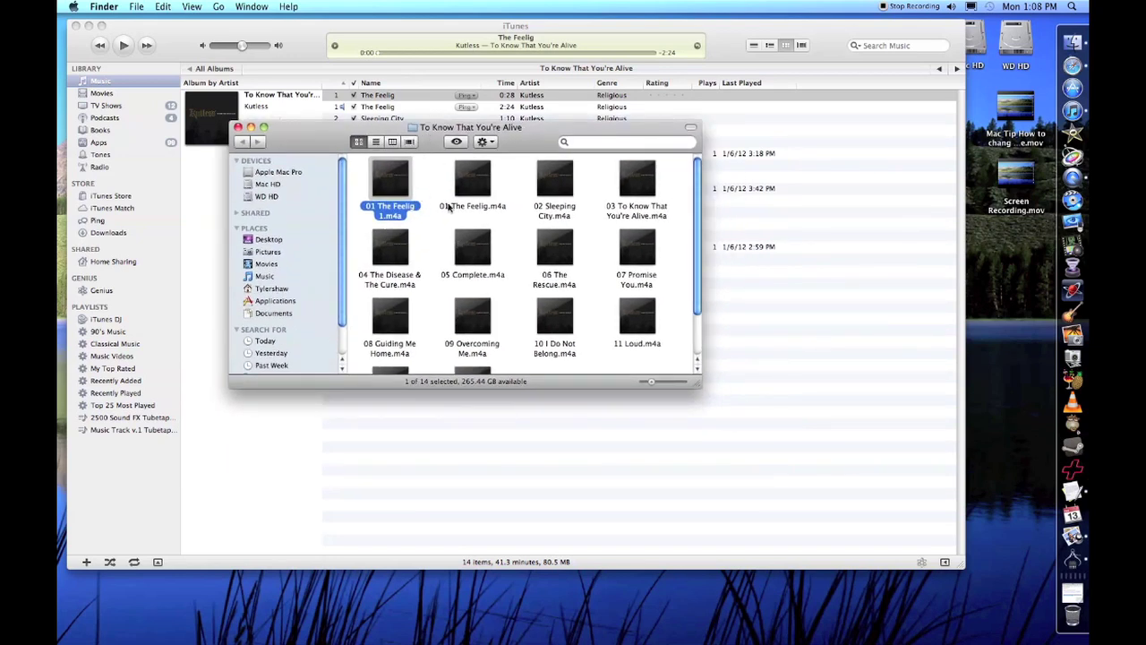
mouse_move(403, 182)
scroll(537, 264, "down", 2)
scroll(546, 260, "down", 3)
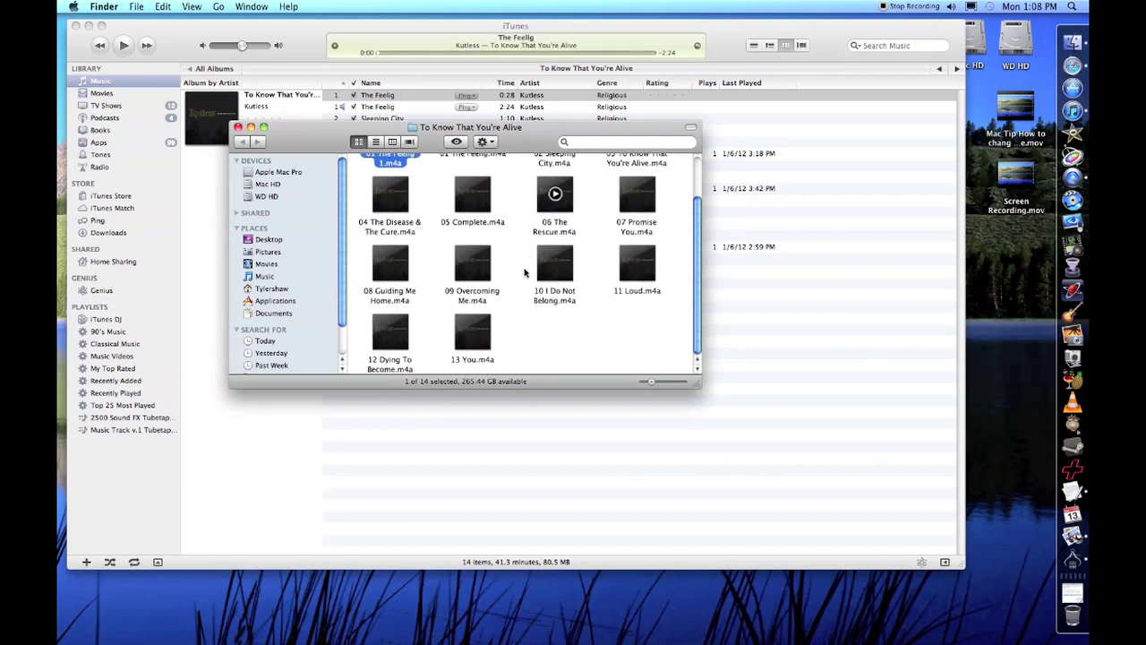
scroll(524, 269, "up", 5)
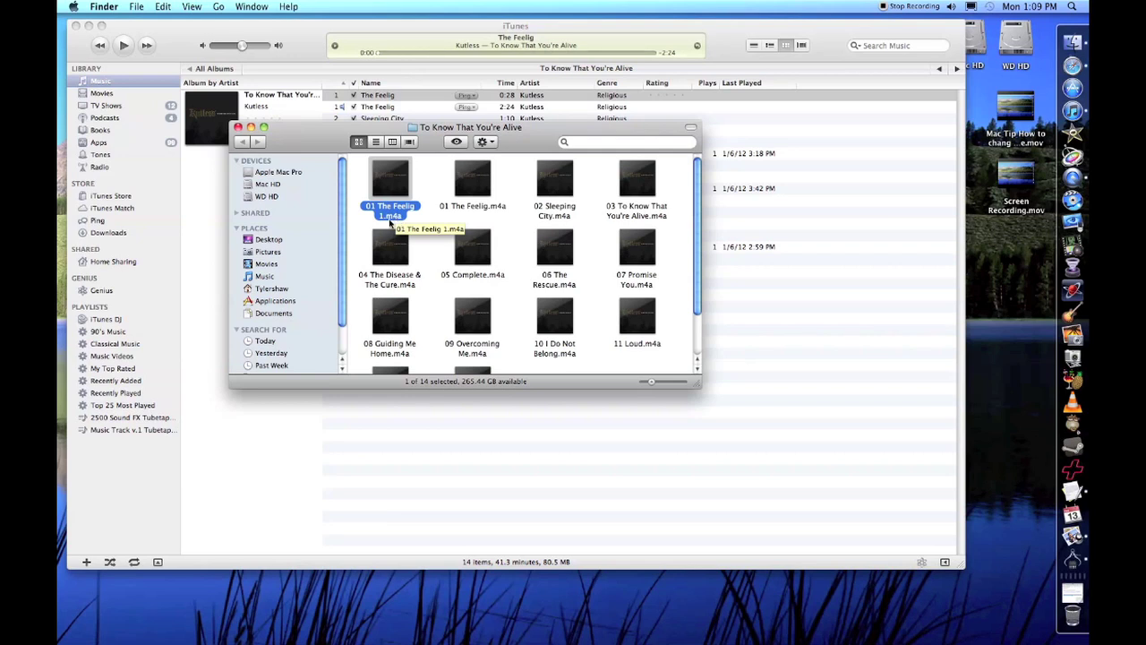
Step: Change the extension of "01 The Feelig 1.m4a" to .m4r, move the file to the desktop and close the album folder
left_click(369, 212)
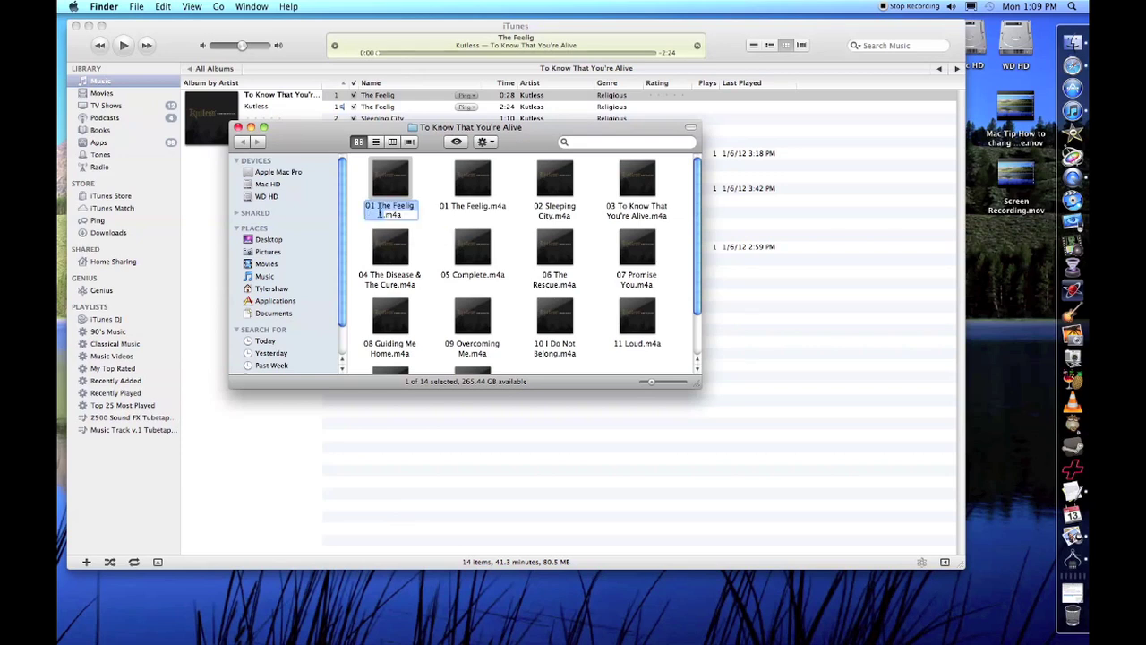
left_click(404, 215)
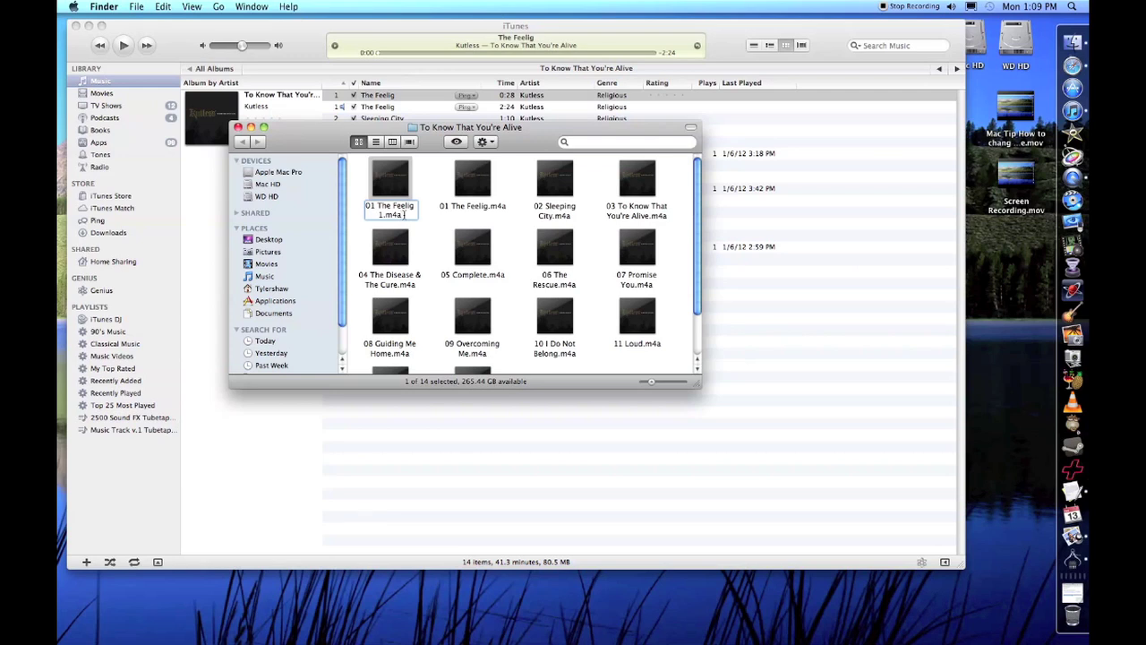
key("BackSpace")
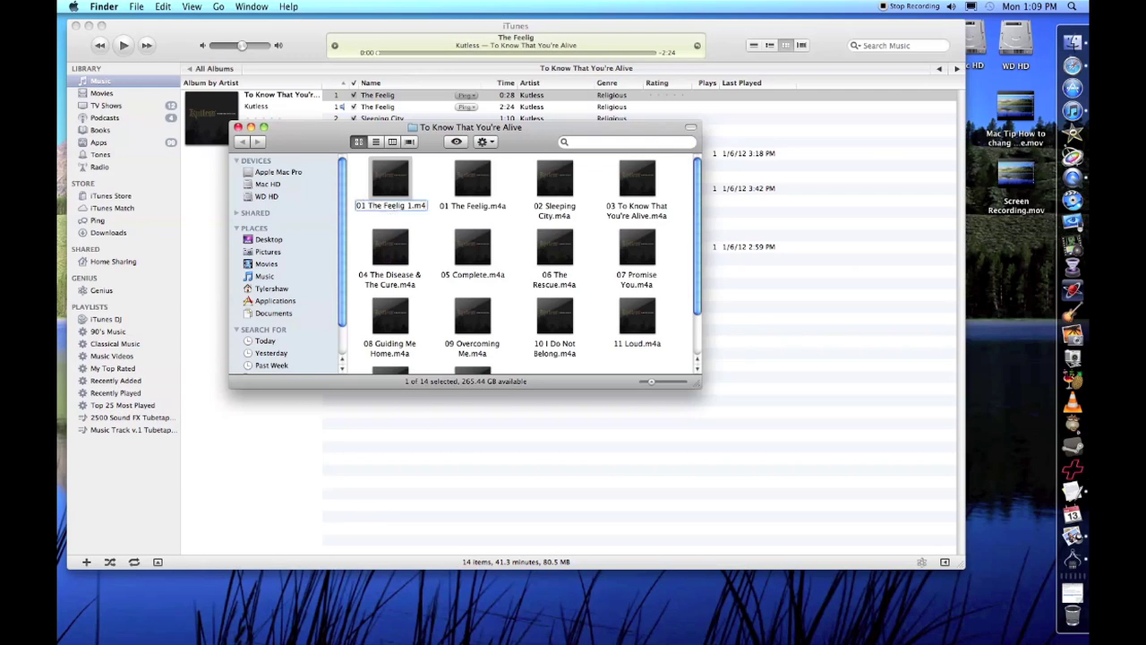
type("r")
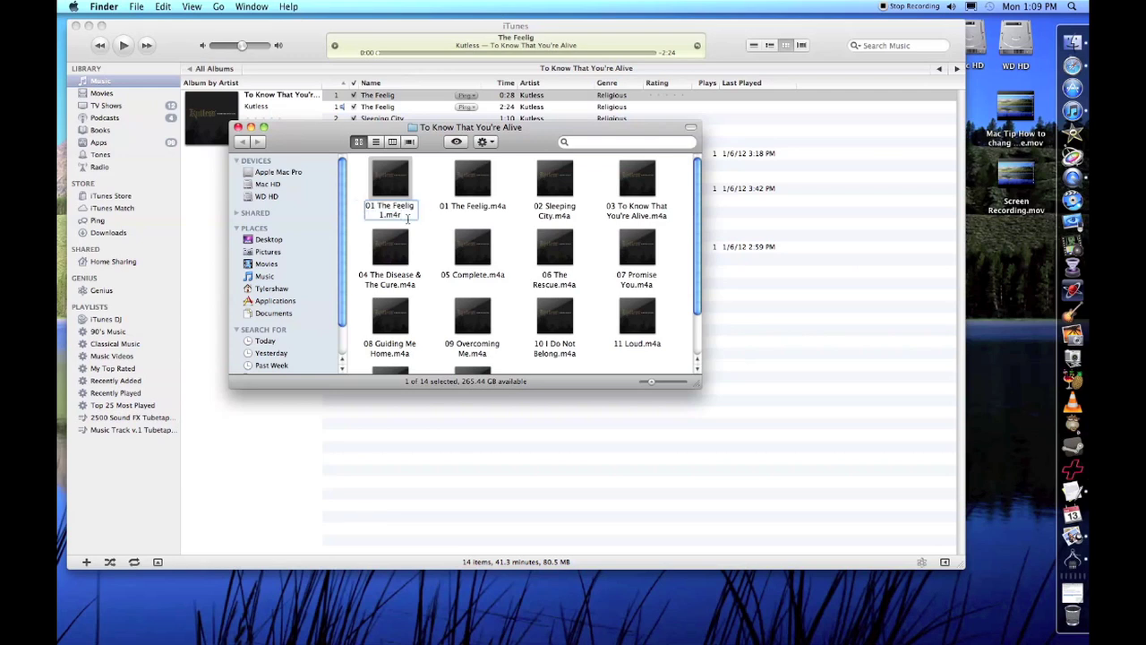
key("Return")
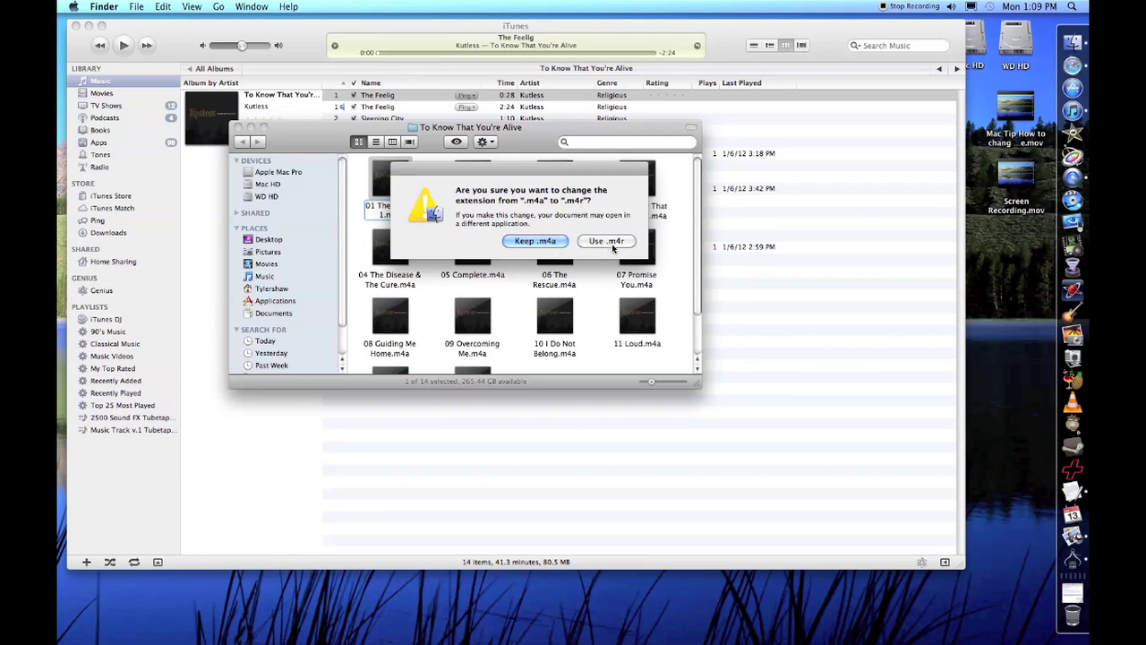
left_click(610, 245)
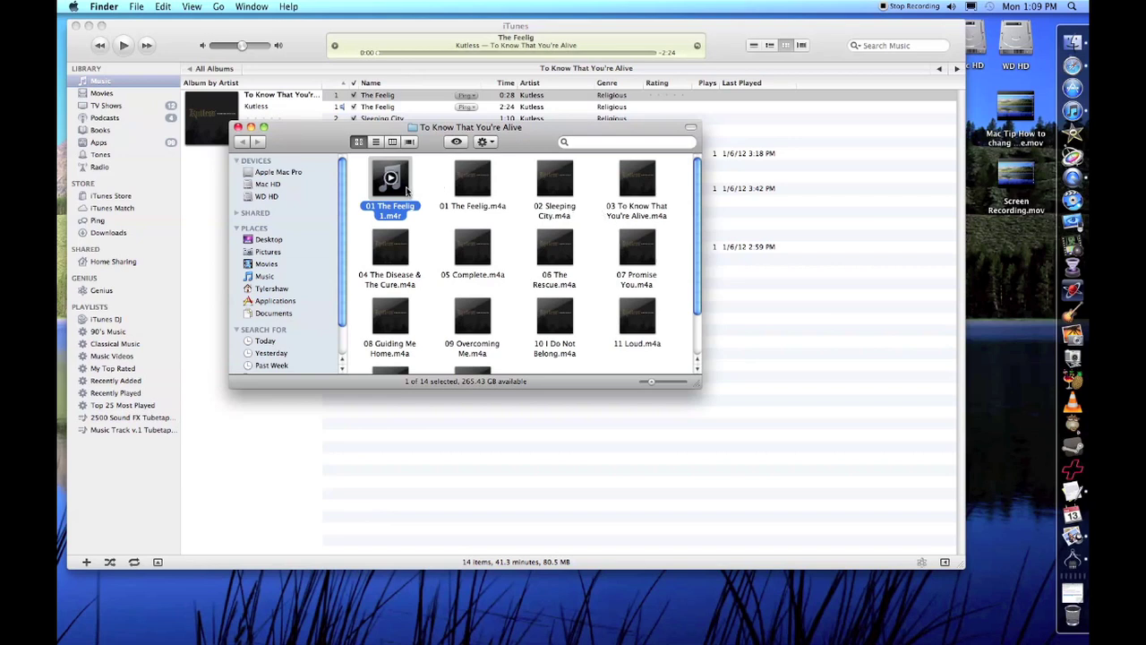
left_click_drag(409, 193, 1026, 260)
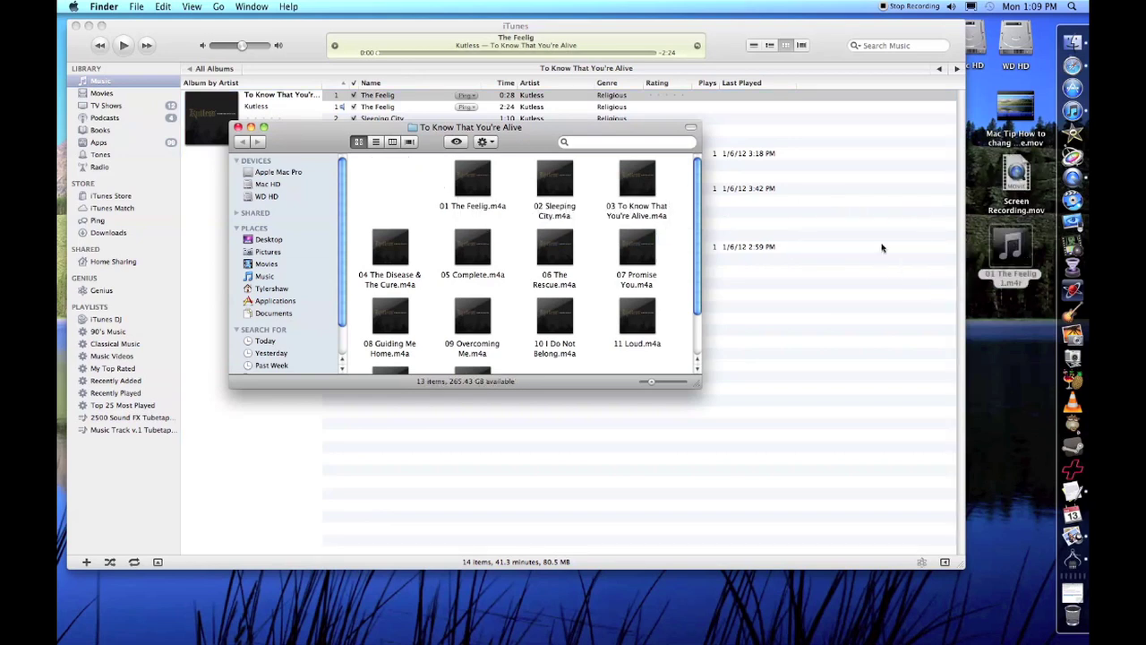
left_click(239, 127)
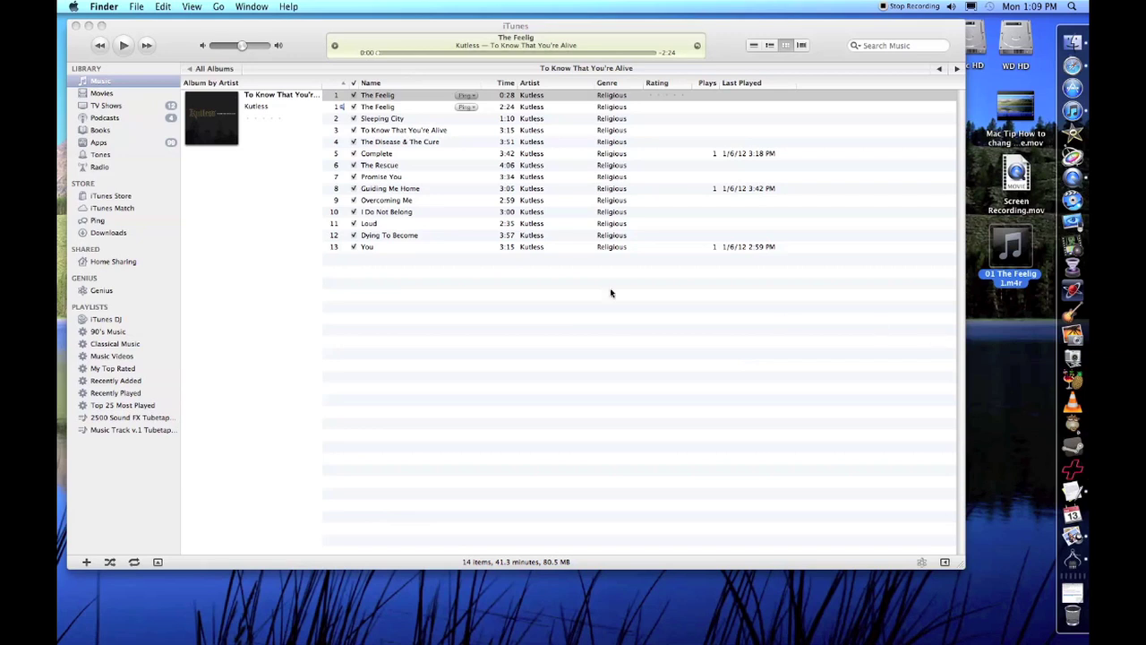
Step: Delete the shortened 0:28 entry of "The Feelig" from the iTunes music library
left_click(390, 96)
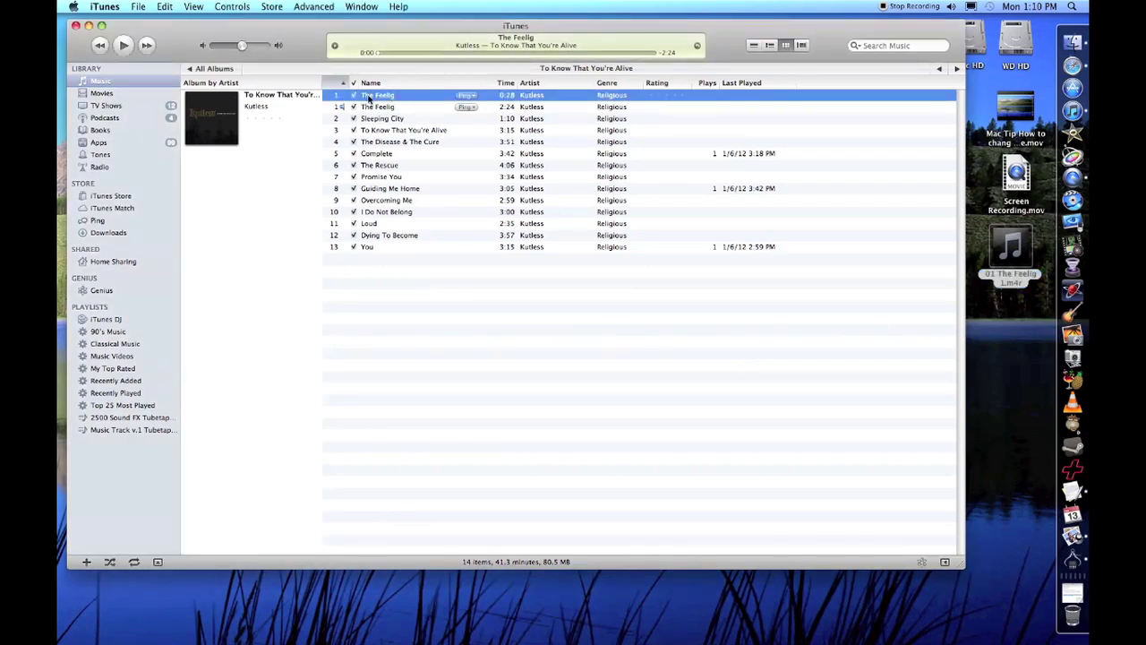
right_click(368, 98)
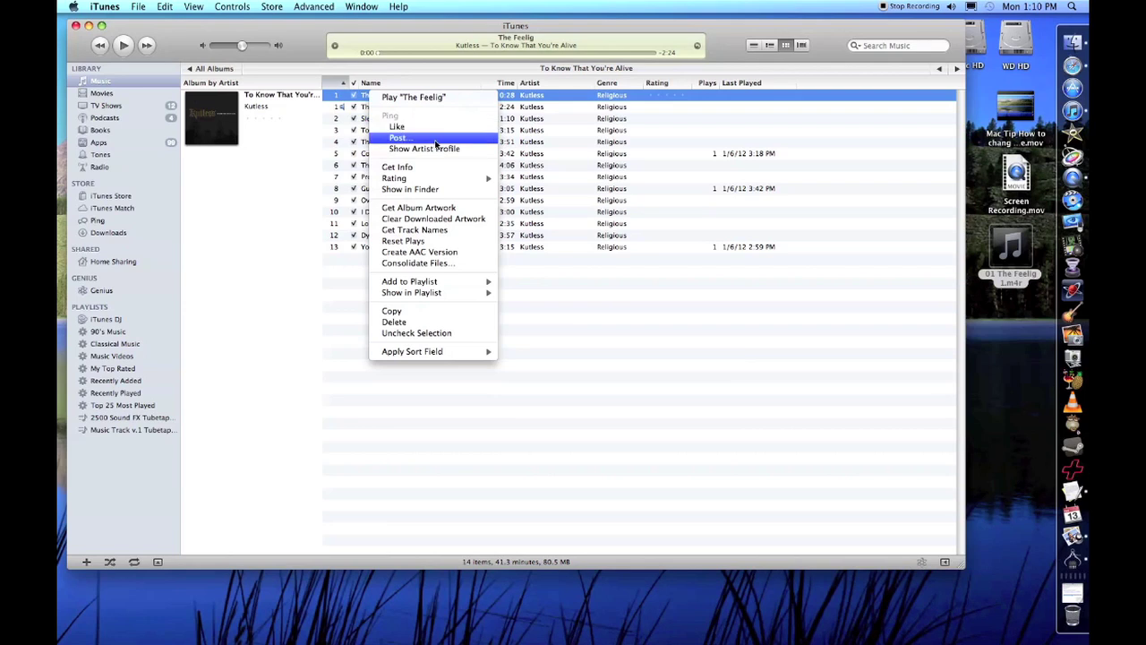
left_click(411, 323)
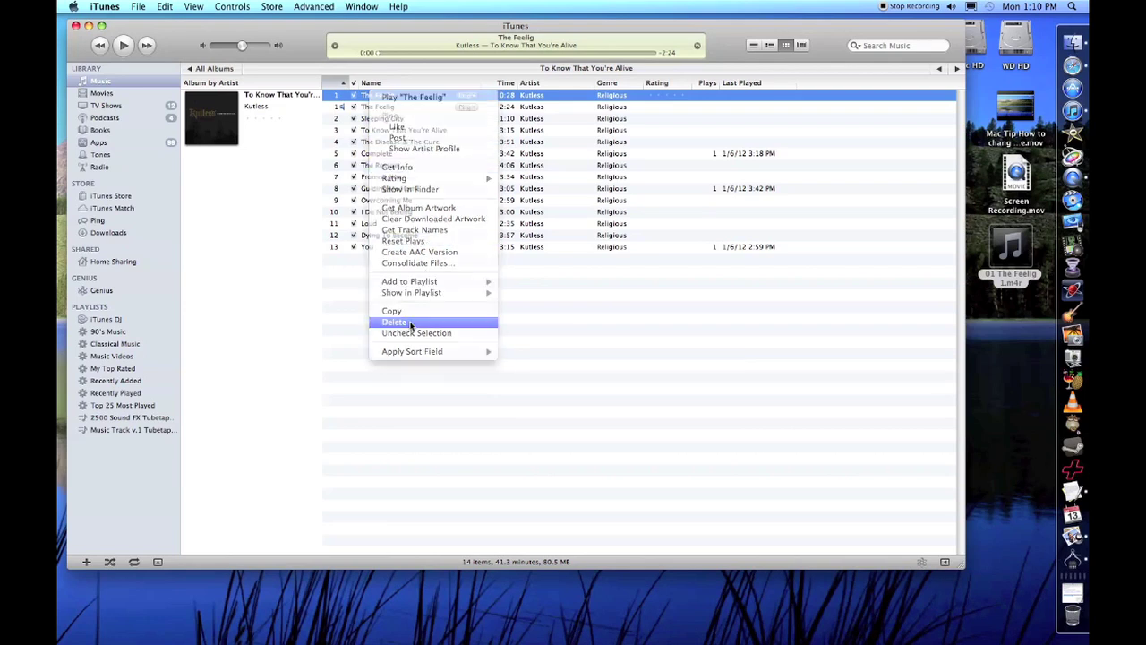
left_click(428, 307)
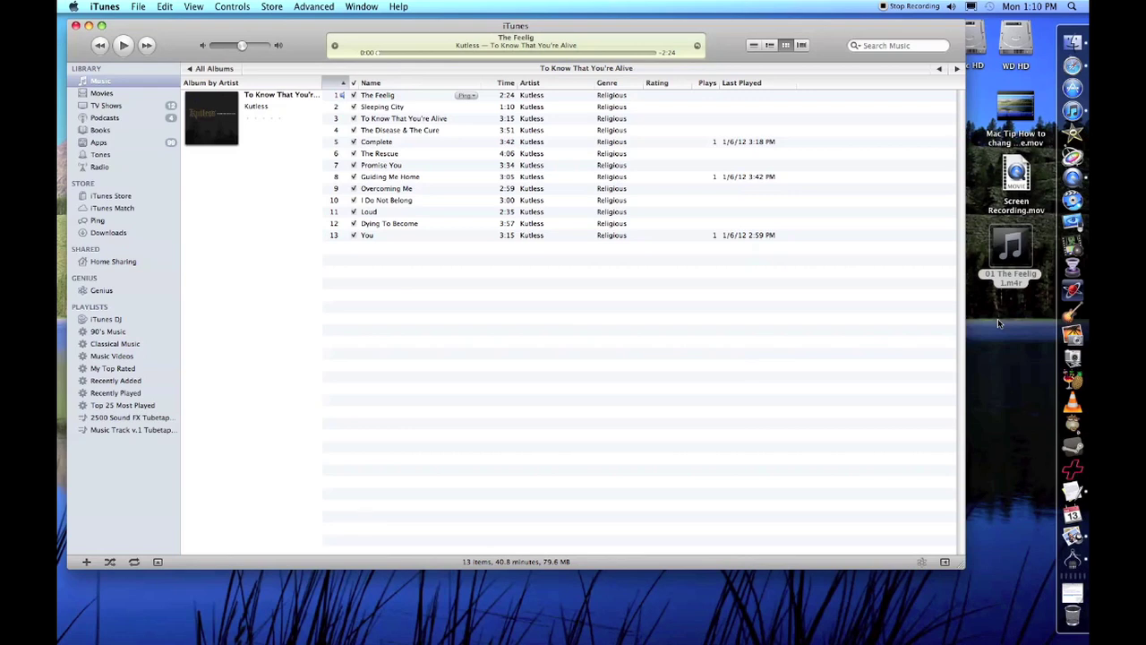
Step: Import "01 The Feelig 1.m4r" from the desktop into iTunes and select it in the Tones library
double_click(1012, 249)
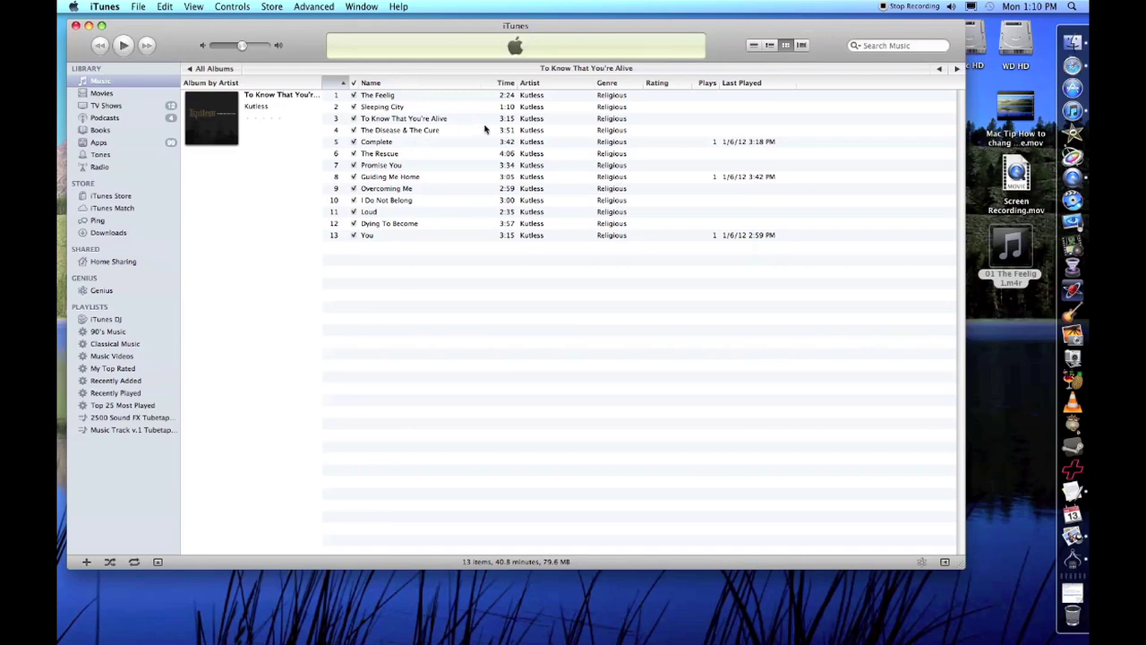
left_click(100, 155)
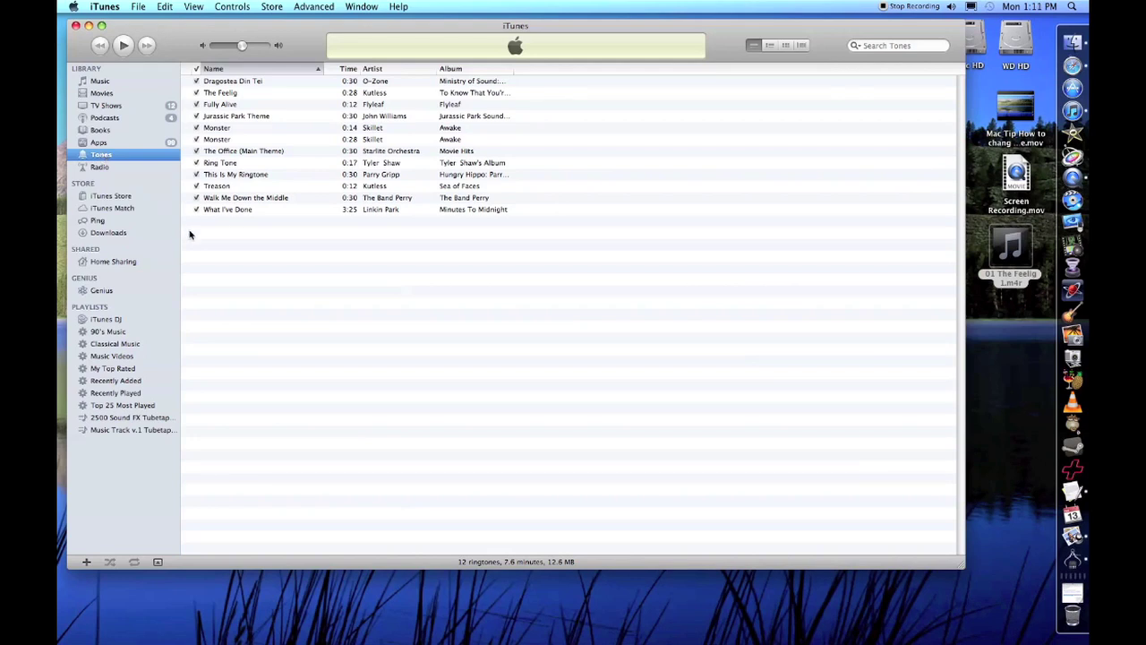
left_click(230, 94)
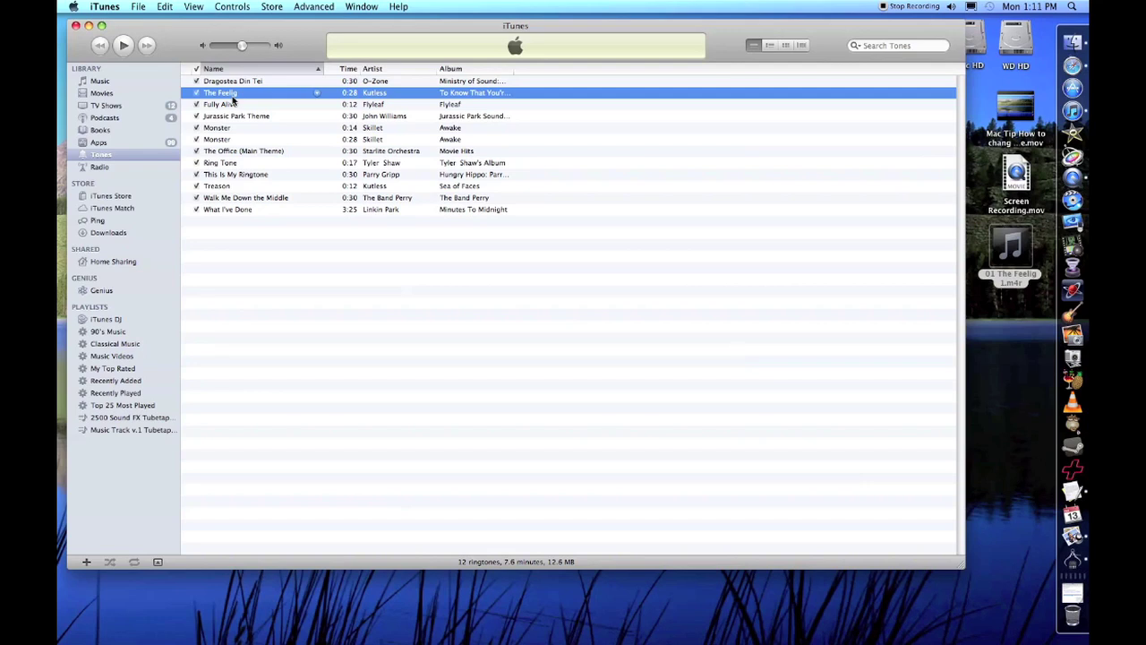
Step: Enable Sync Tones for the connected iPhone and accept replacing its existing tones with those from the iTunes library
left_click(101, 155)
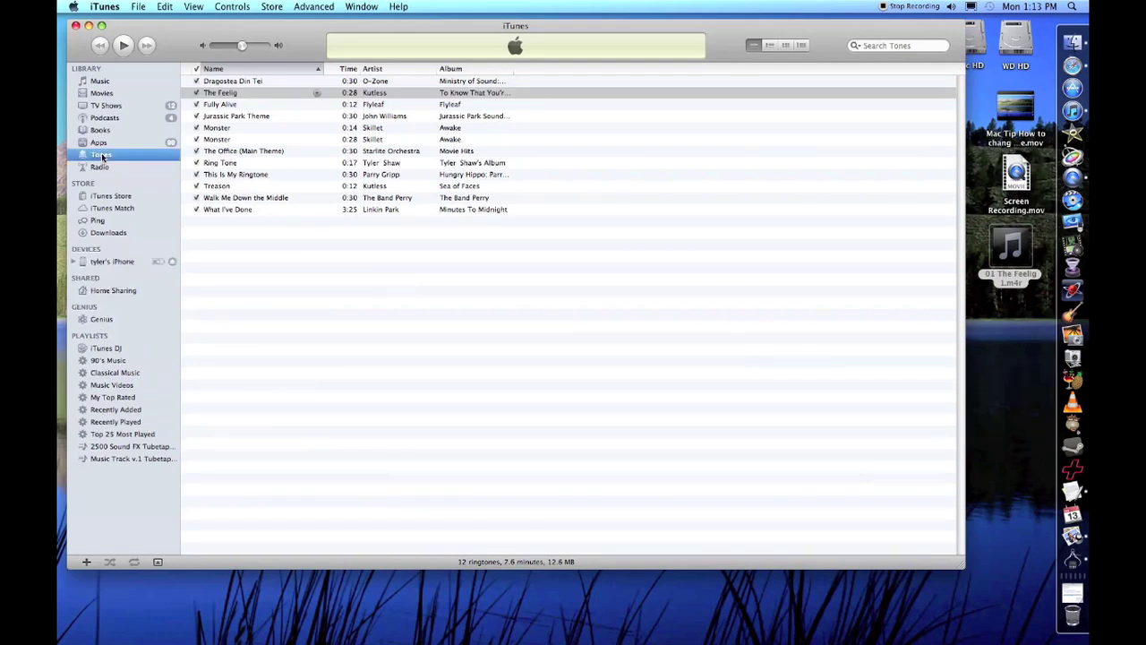
left_click(117, 265)
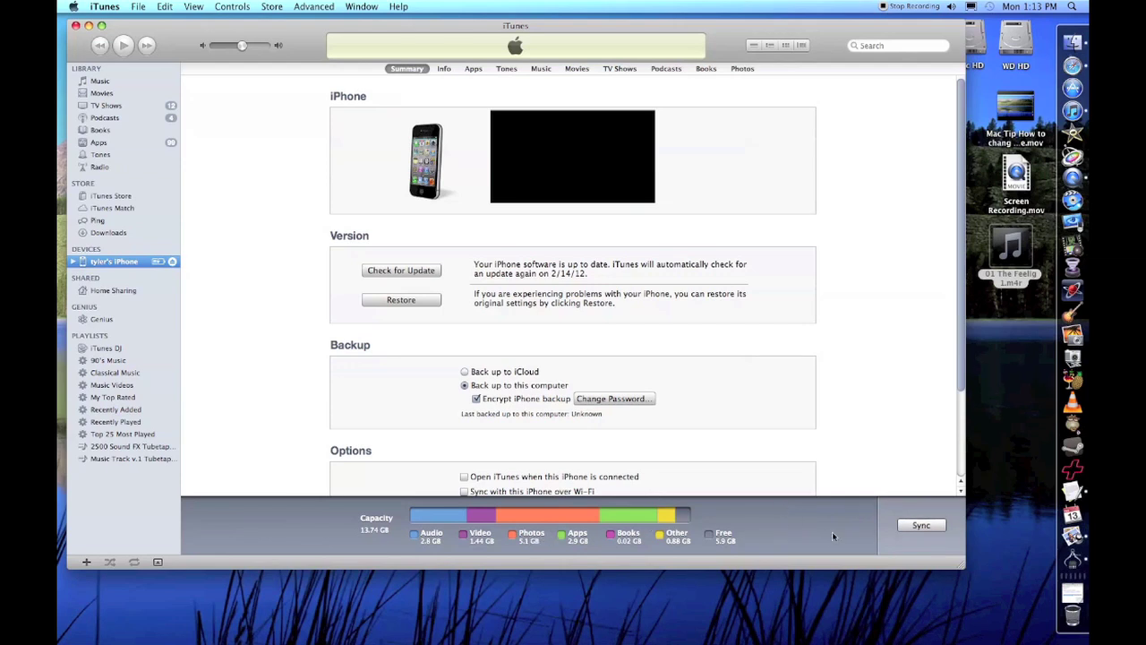
left_click(508, 70)
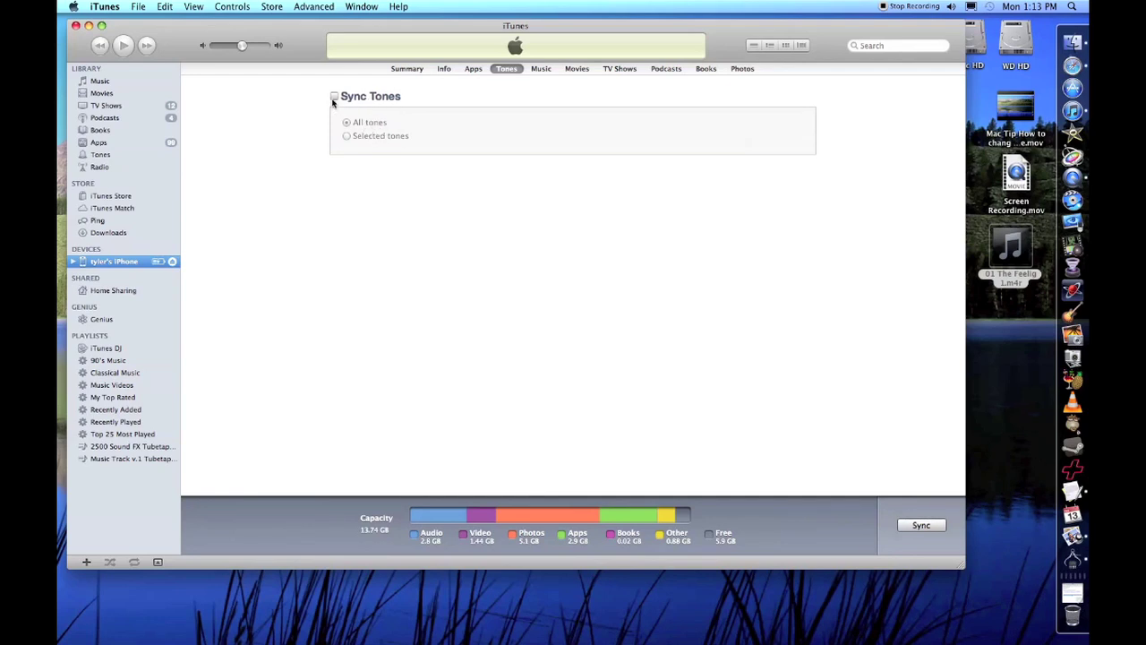
left_click(333, 96)
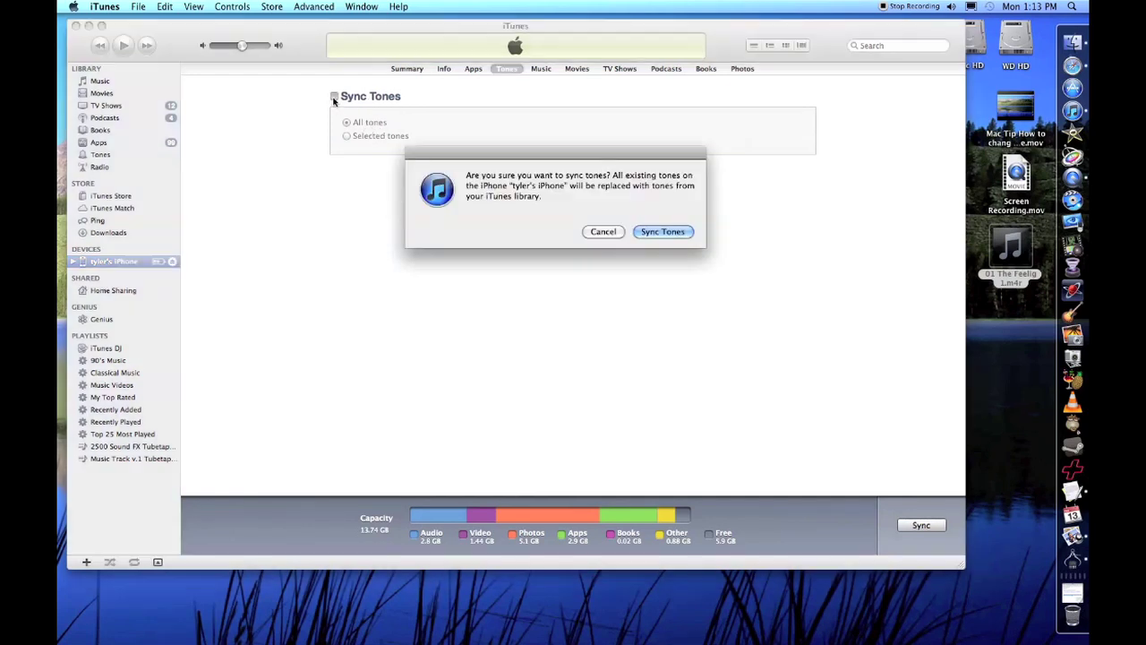
left_click(649, 232)
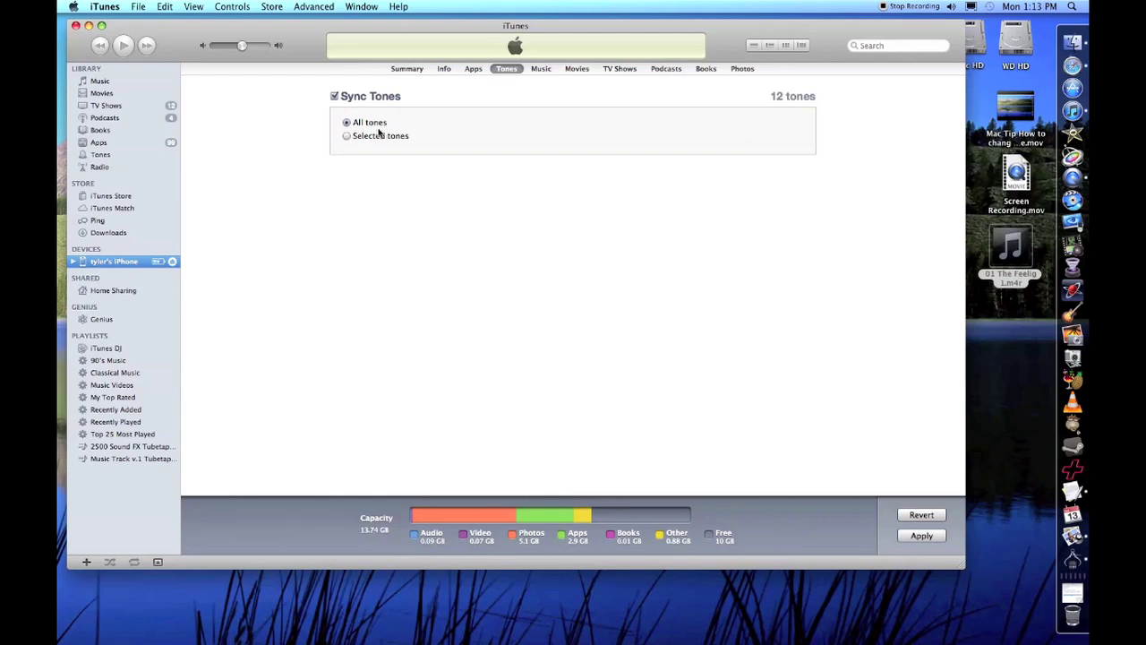
Step: Disable Sync Tones for the iPhone, try to apply the change and decline erasing and syncing the device
left_click(334, 96)
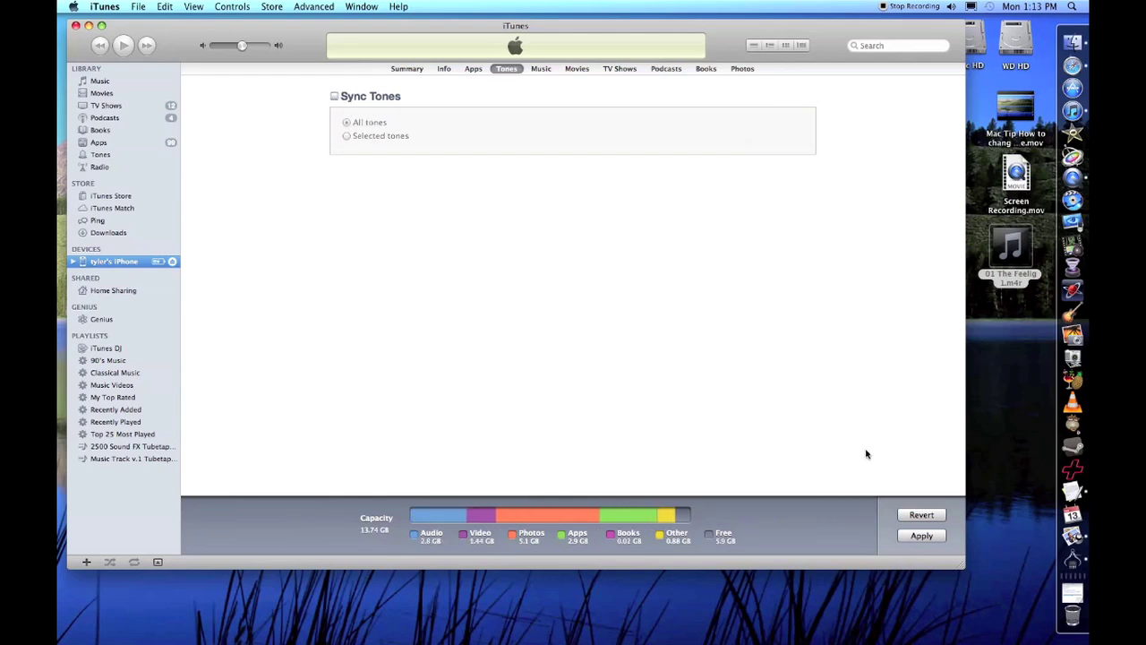
left_click(931, 537)
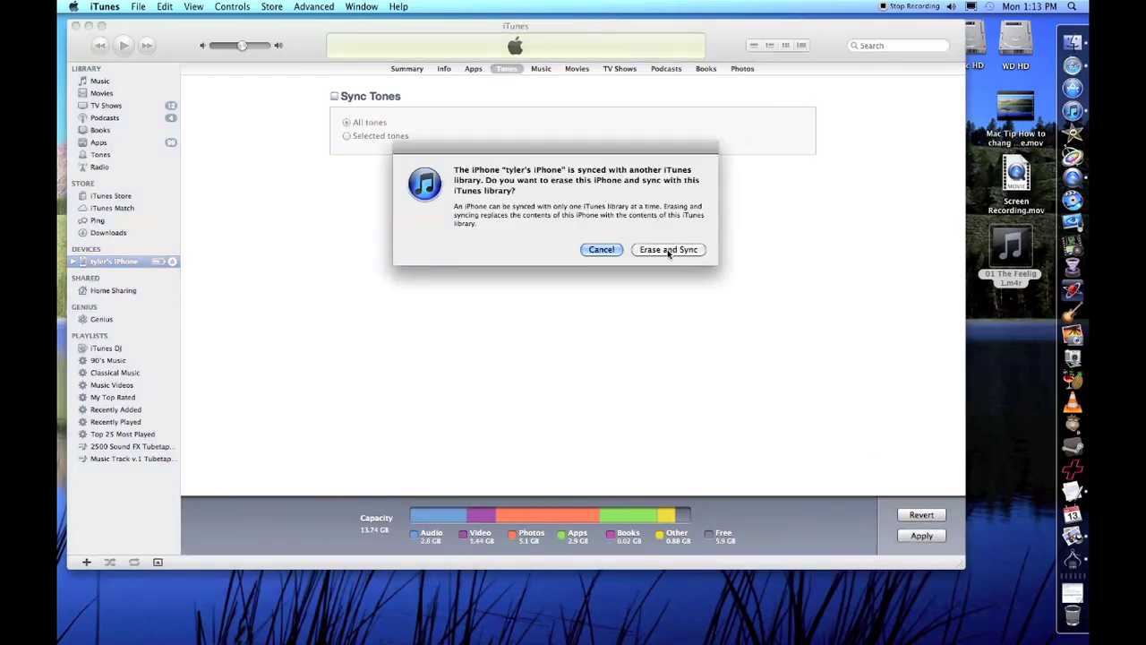
left_click(609, 250)
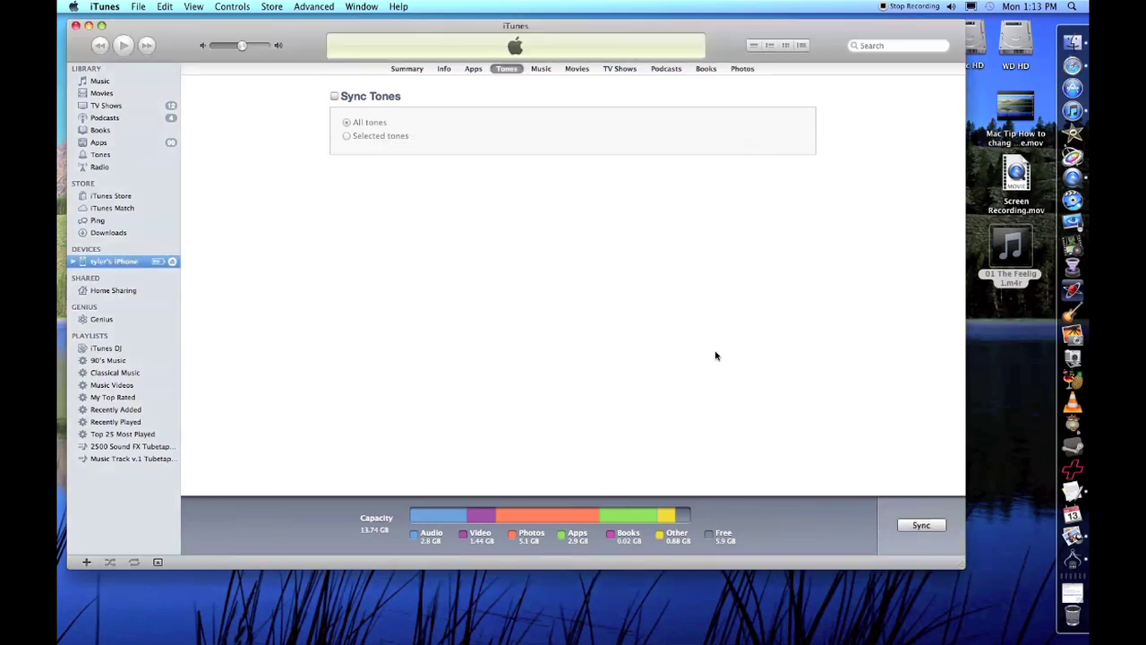
Step: Look at the iPhone's summary information and return to its tone sync settings
left_click(416, 72)
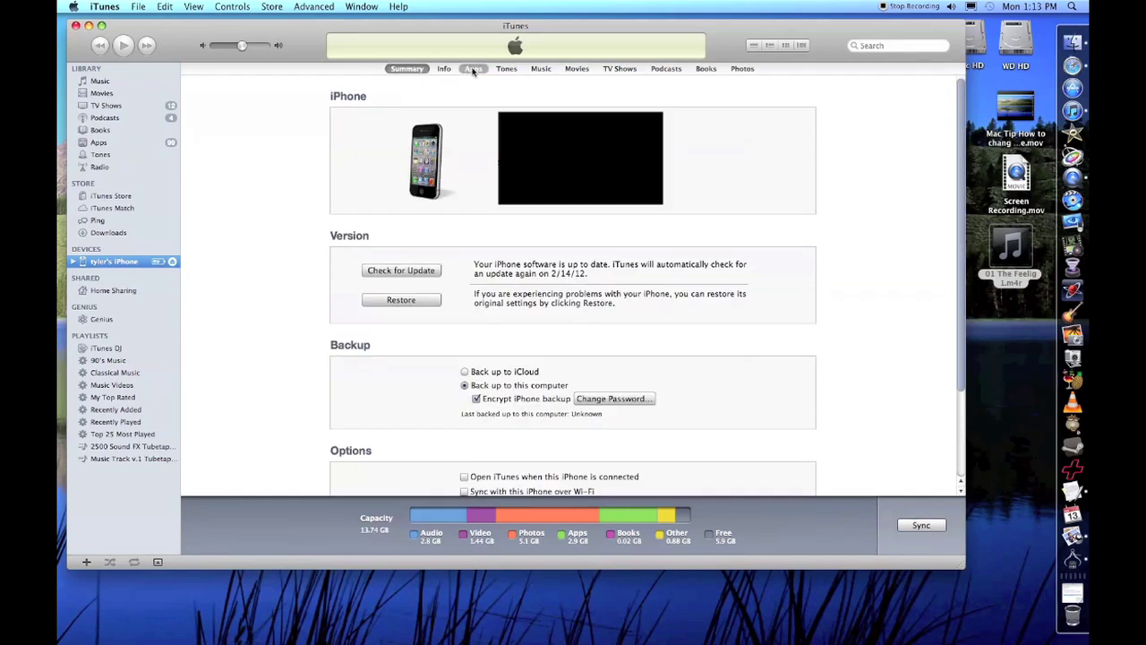
left_click(500, 71)
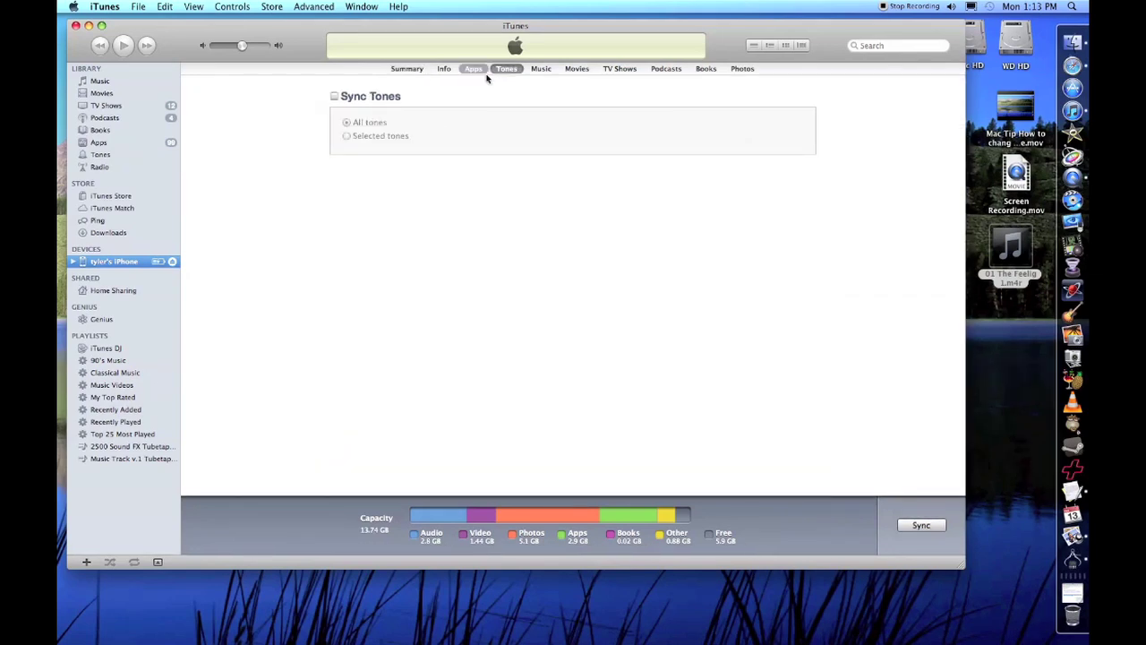